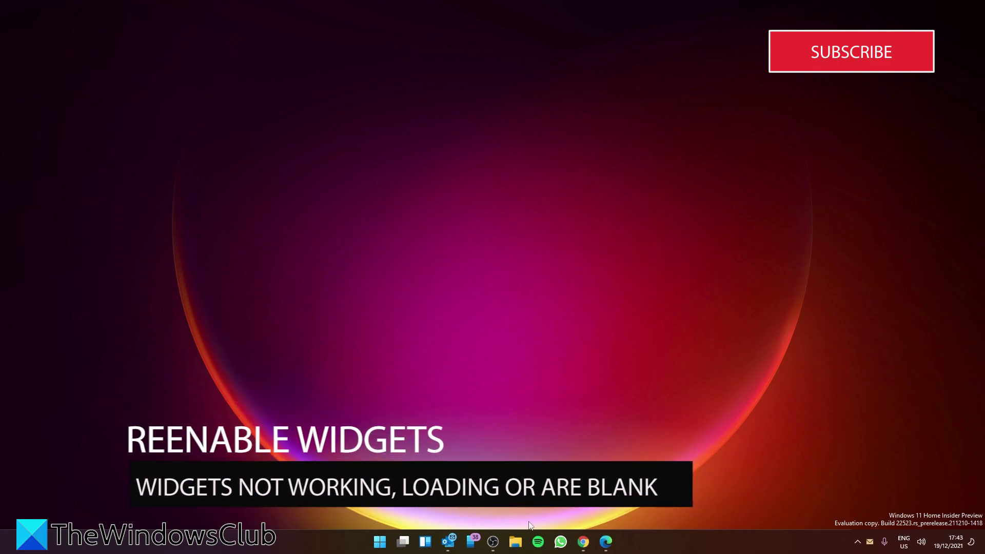
# Go to Settings › Personalisation › Taskbar to confirm the Widgets item is on.
pyautogui.click(383, 542)
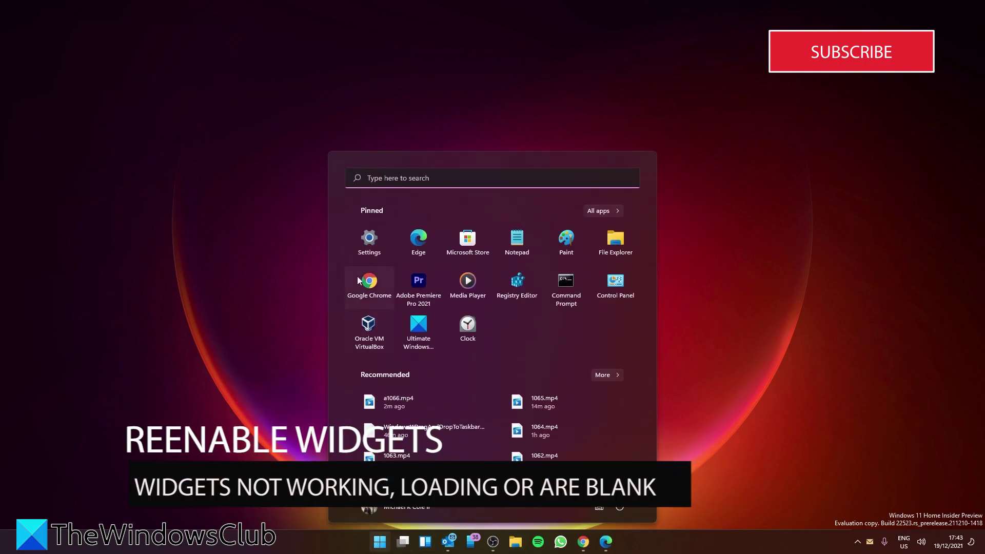
pyautogui.click(365, 247)
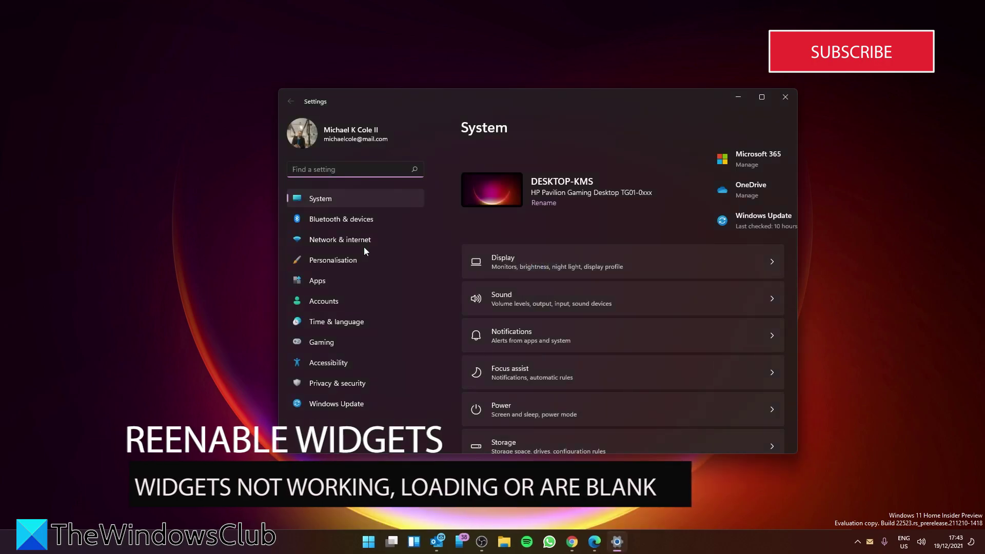
pyautogui.click(363, 259)
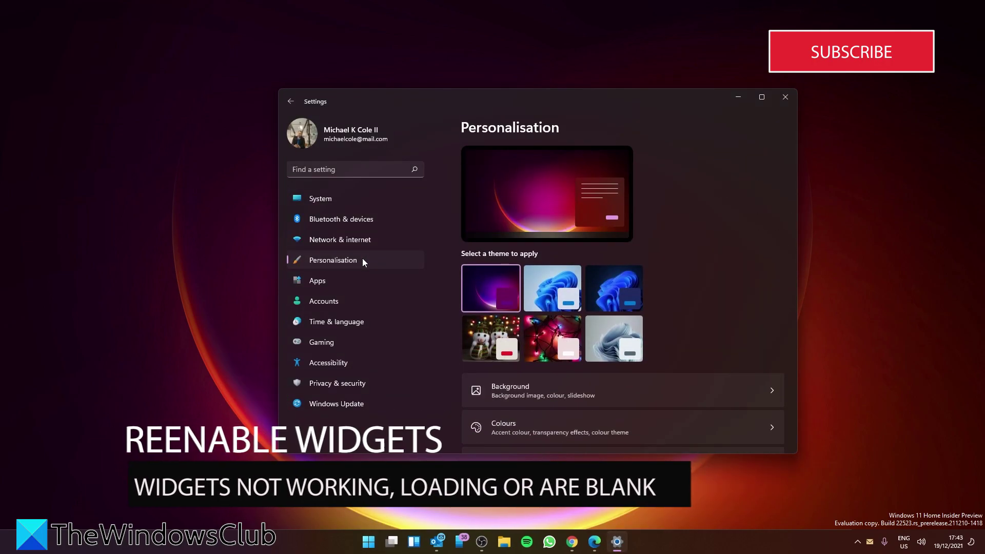
pyautogui.scroll(-5, 660, 292)
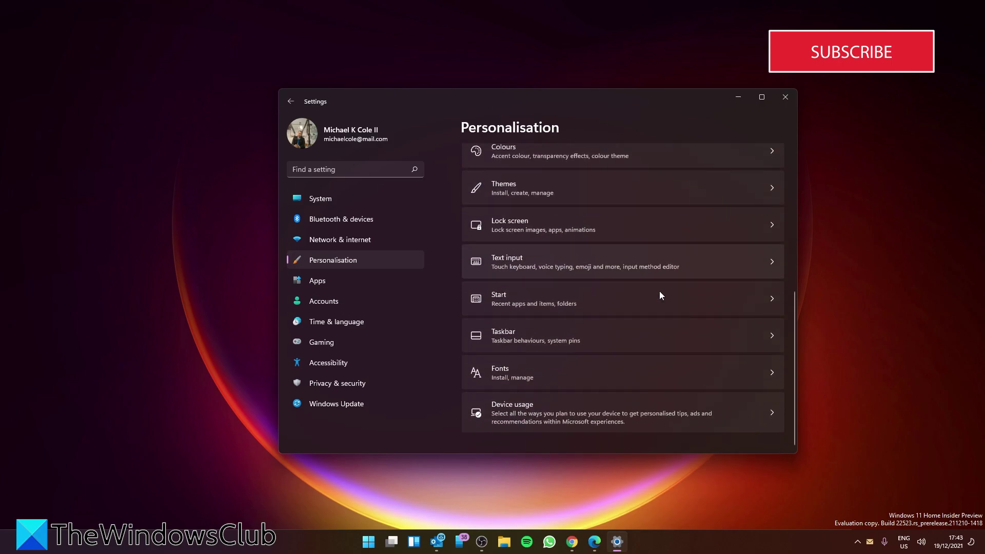
pyautogui.click(769, 337)
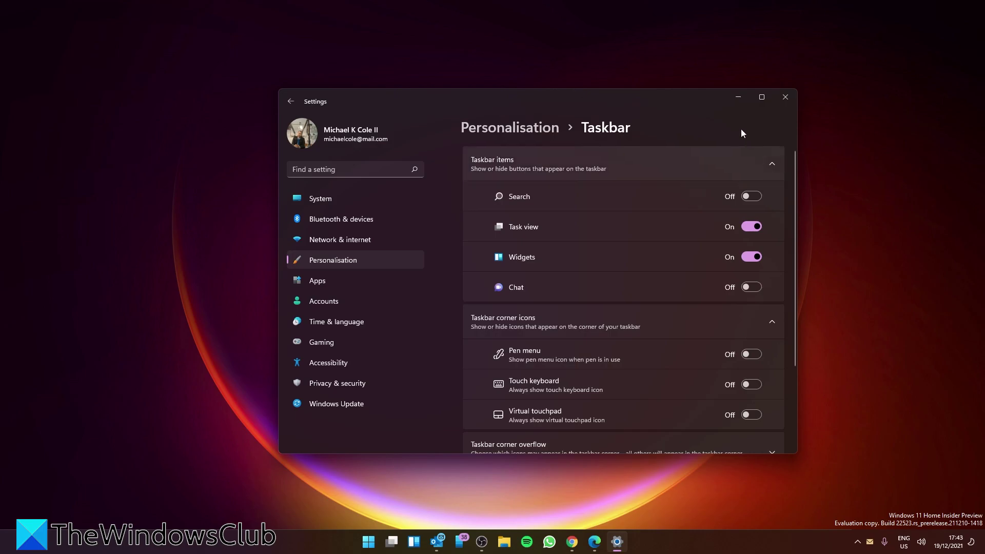
# Close Settings and try opening the widgets panel from its taskbar icon.
pyautogui.click(786, 98)
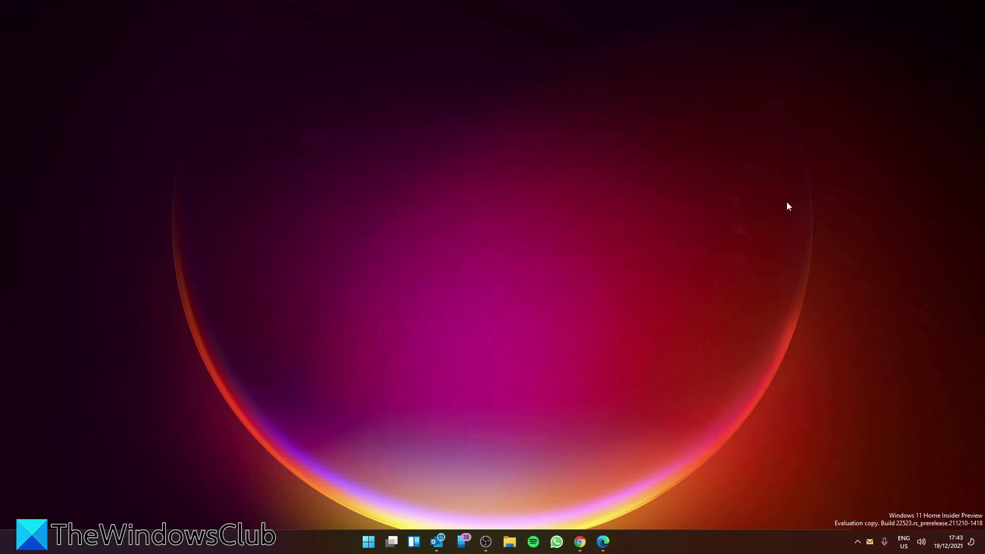
pyautogui.click(425, 542)
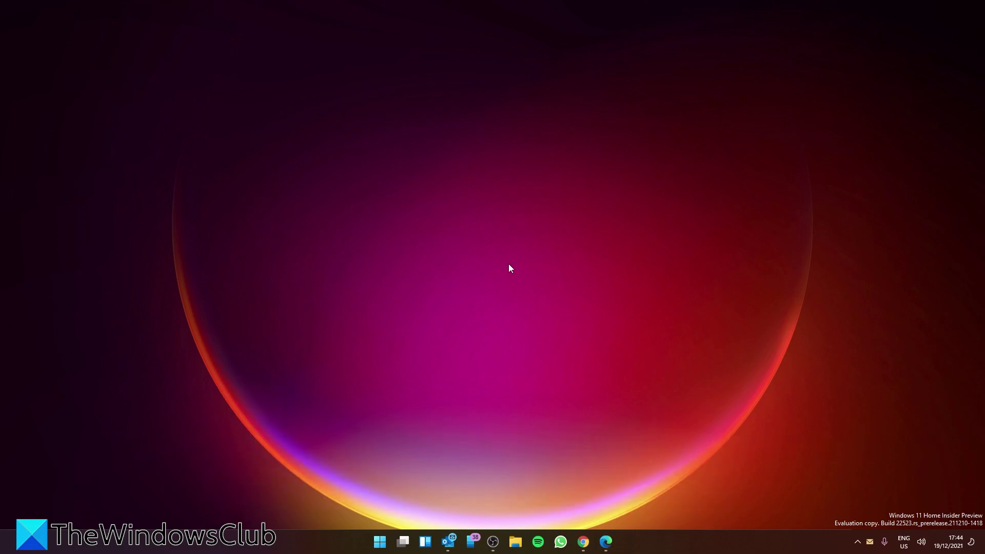
# Verify Accounts › Your info shows a signed-in Microsoft account, then close Settings.
pyautogui.click(379, 543)
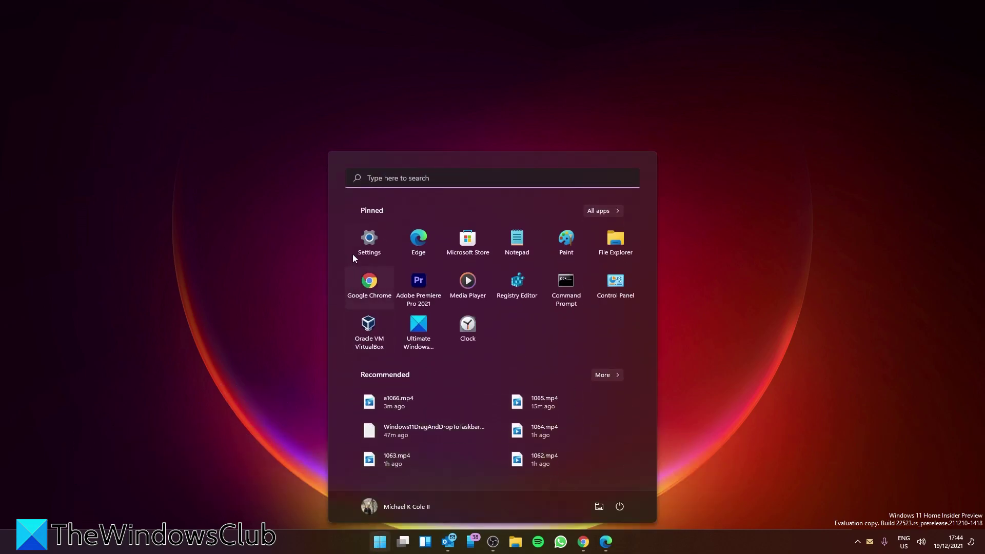
pyautogui.click(364, 240)
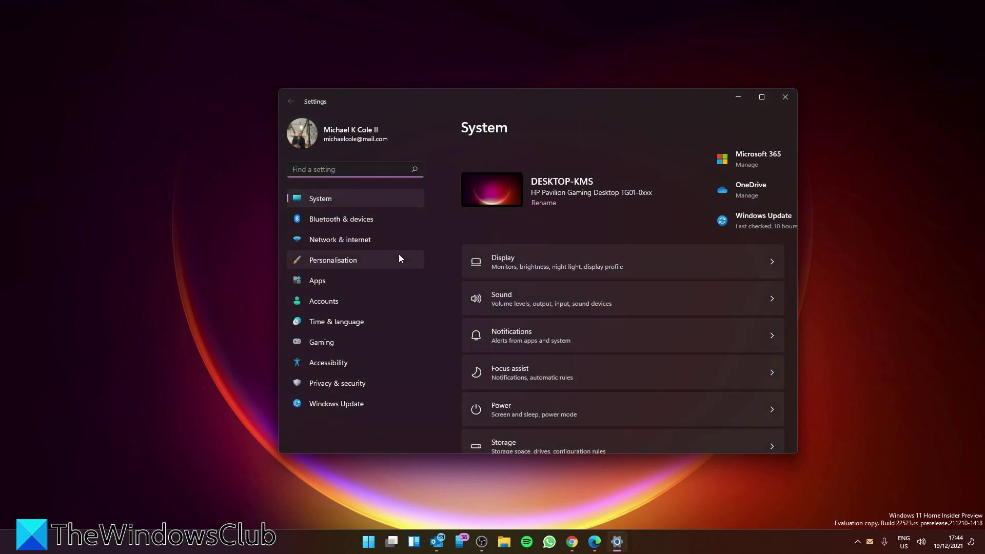
pyautogui.click(370, 302)
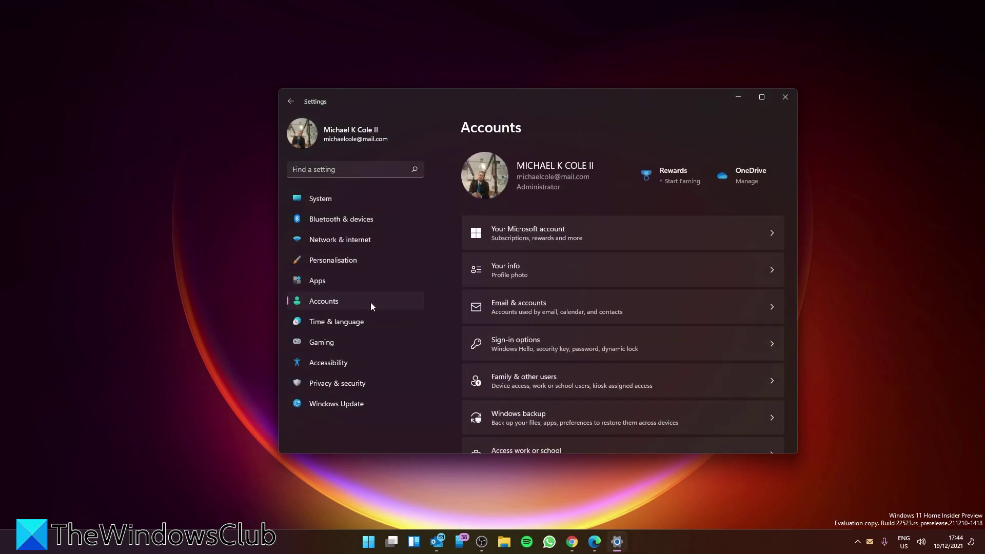
pyautogui.click(774, 274)
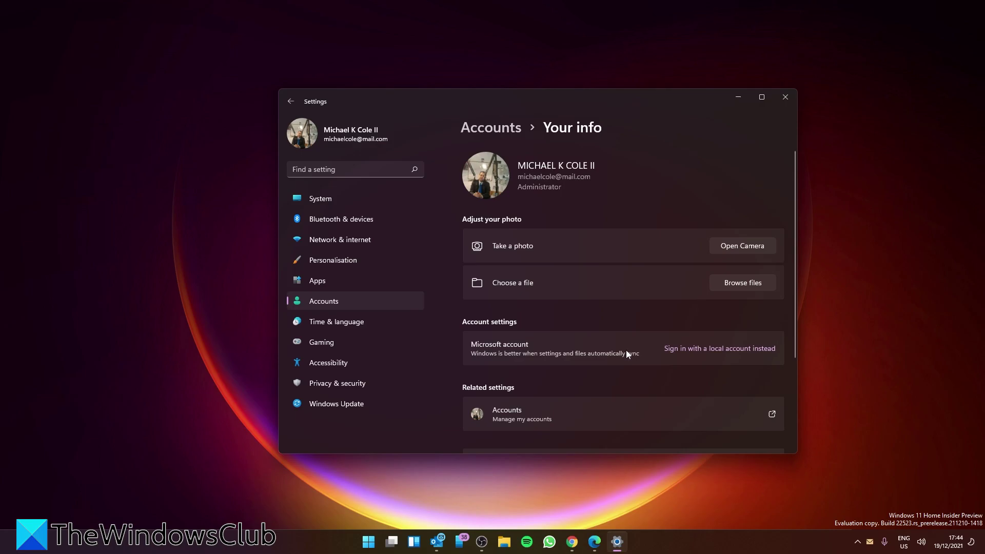
pyautogui.click(785, 97)
pyautogui.moveTo(412, 543)
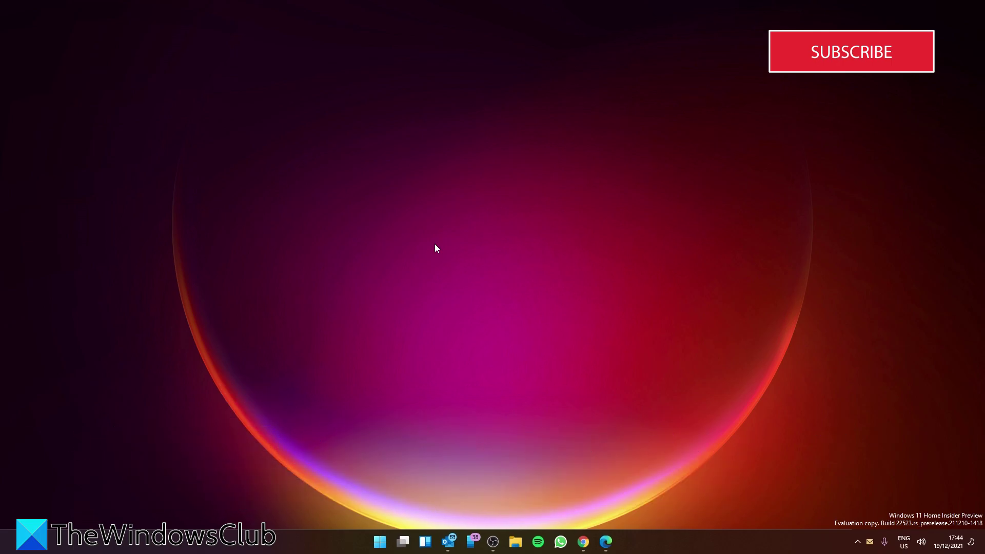
# Go to Apps › Default apps and bring up Microsoft Edge's default-app settings.
pyautogui.click(377, 547)
pyautogui.click(366, 247)
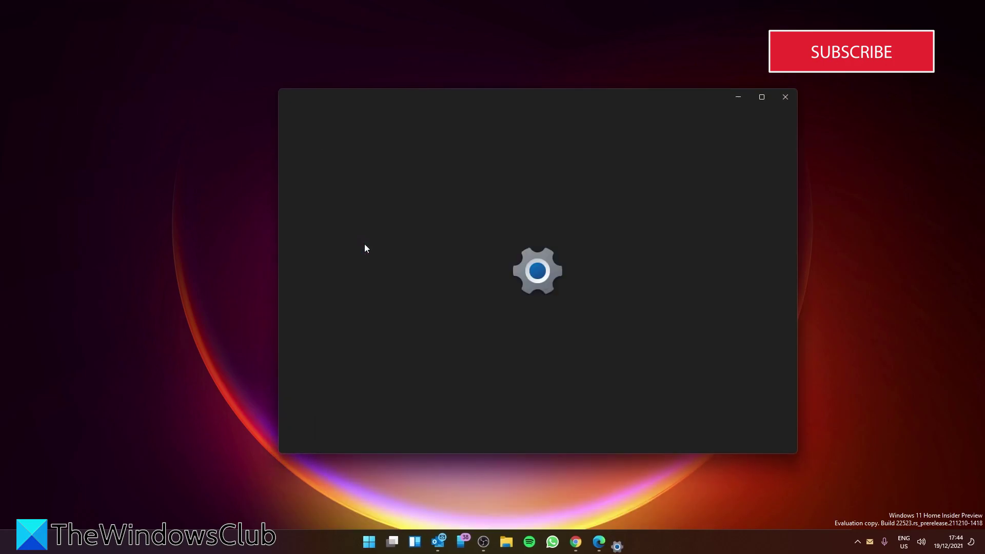
pyautogui.click(356, 283)
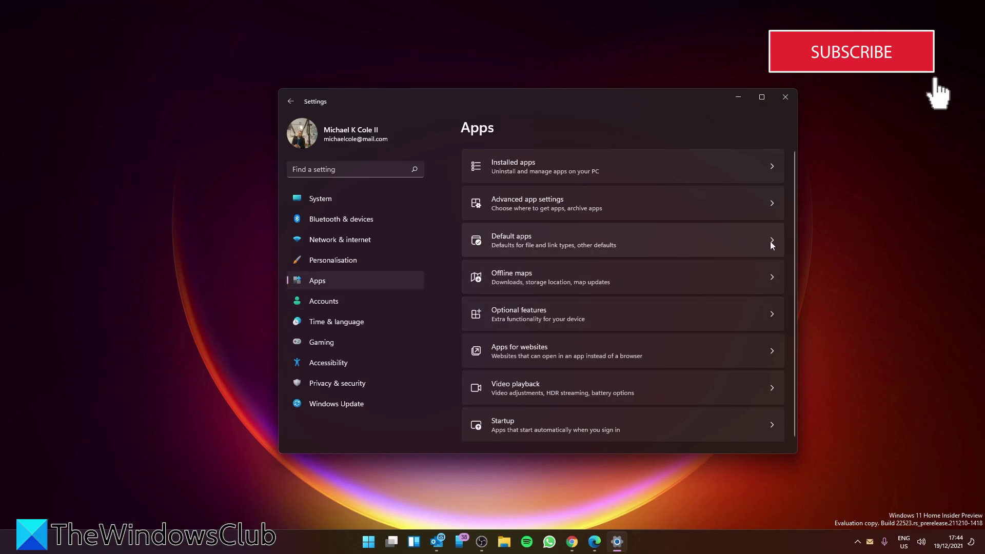
pyautogui.click(771, 241)
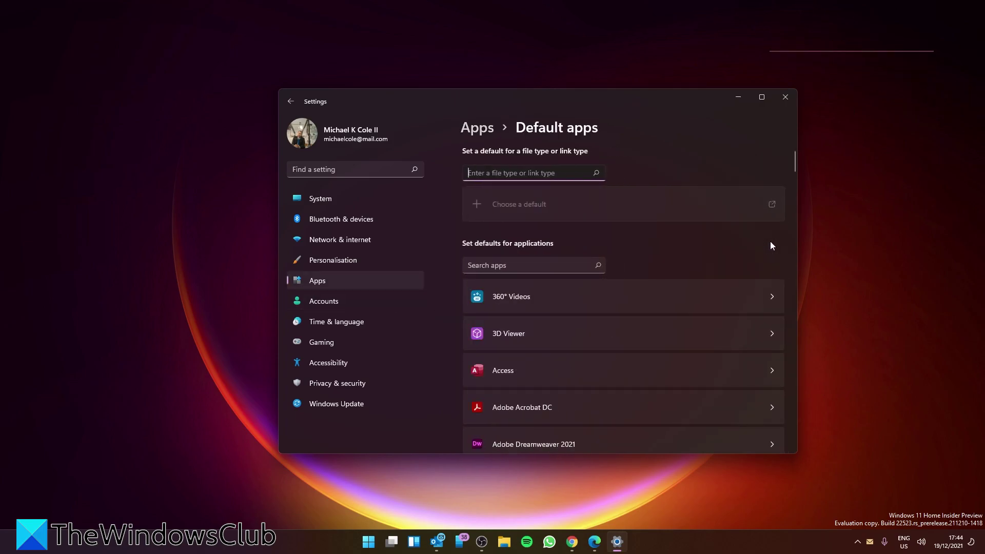
pyautogui.scroll(-8, 770, 242)
pyautogui.scroll(-15, 746, 245)
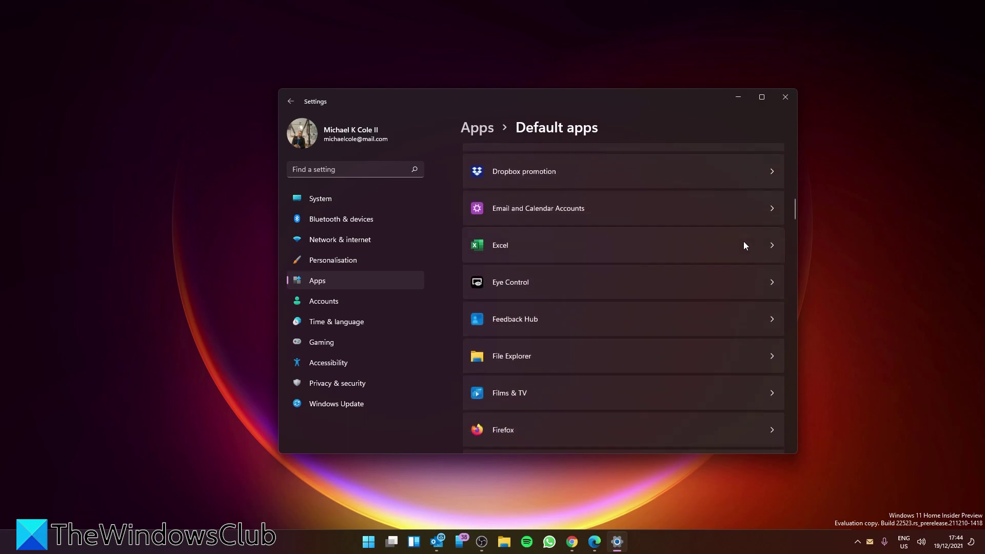
pyautogui.scroll(-3, 745, 246)
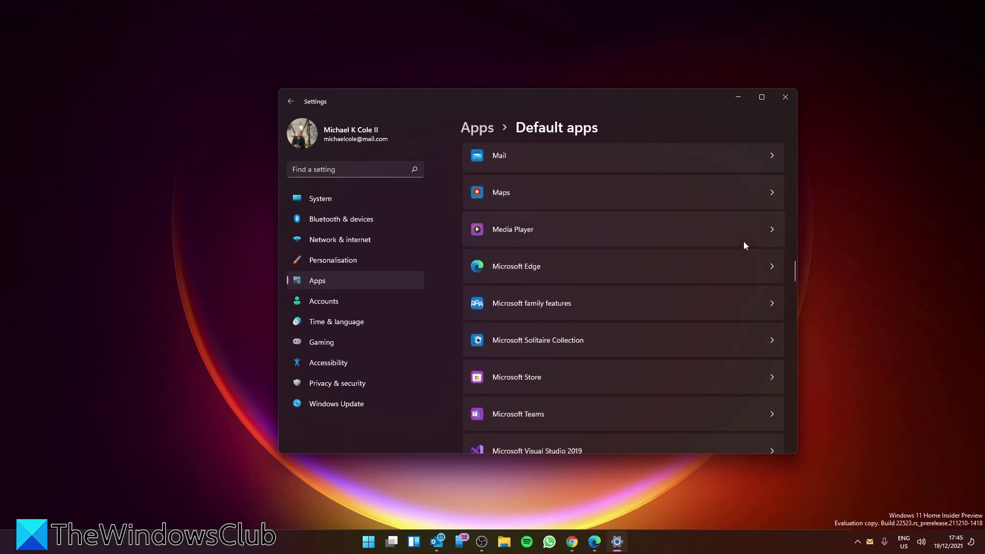
pyautogui.click(772, 264)
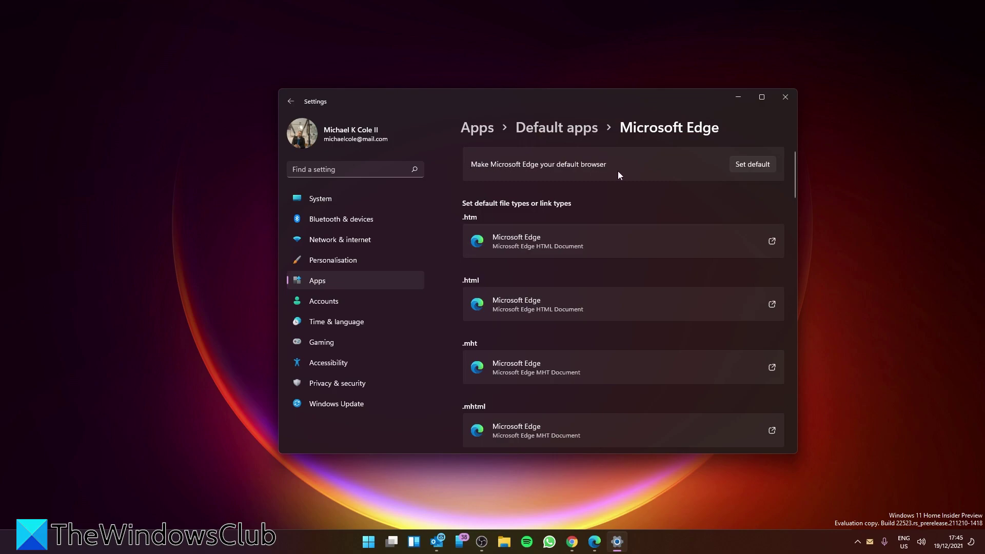
# Make Microsoft Edge the default browser and the app for .htm files.
pyautogui.click(761, 165)
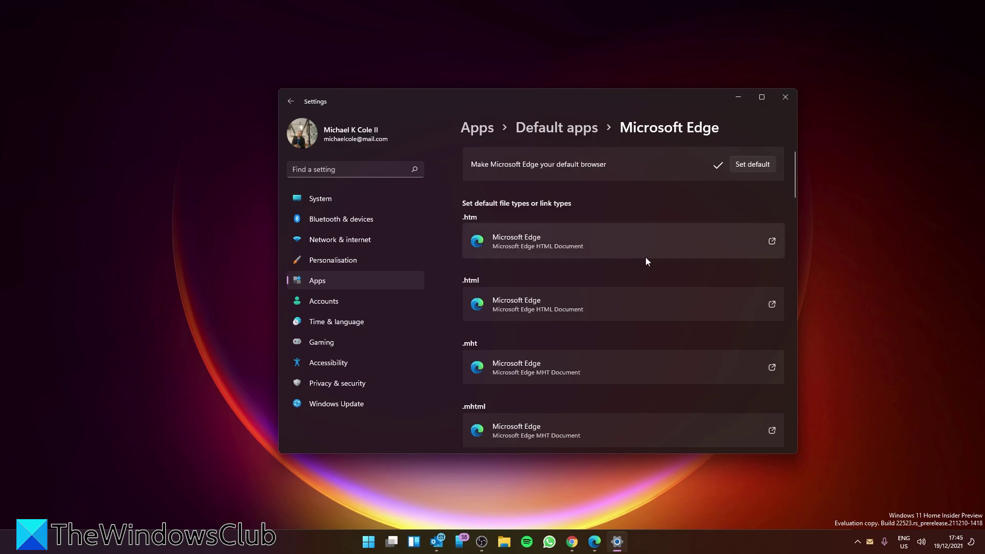
pyautogui.click(775, 245)
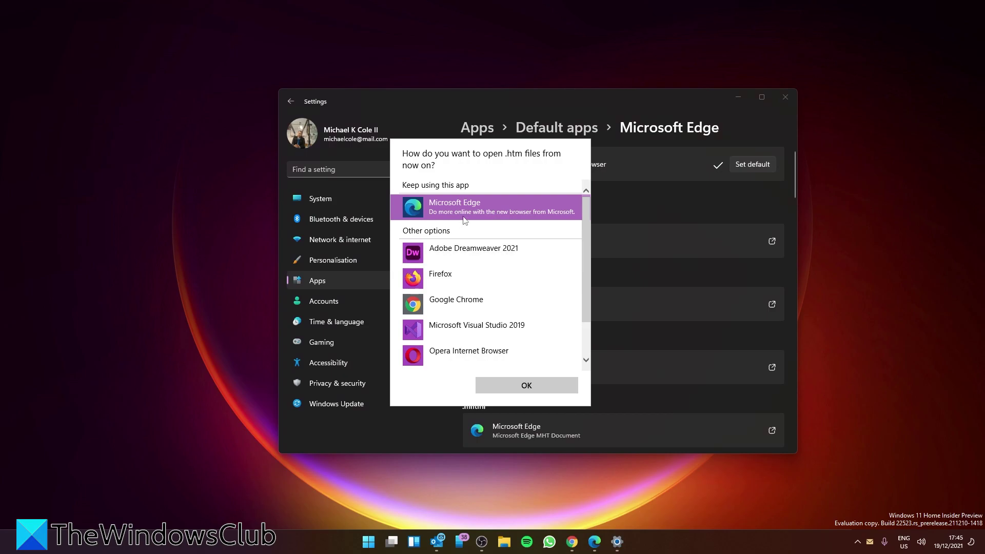
pyautogui.click(523, 386)
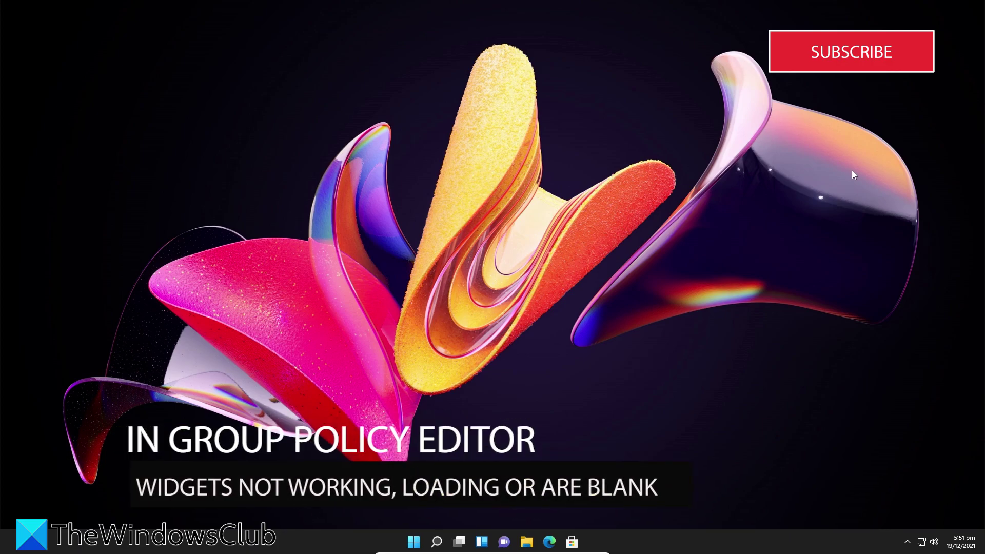
# Run gpedit.msc from the Run box to start the Local Group Policy Editor.
pyautogui.press('super+r')
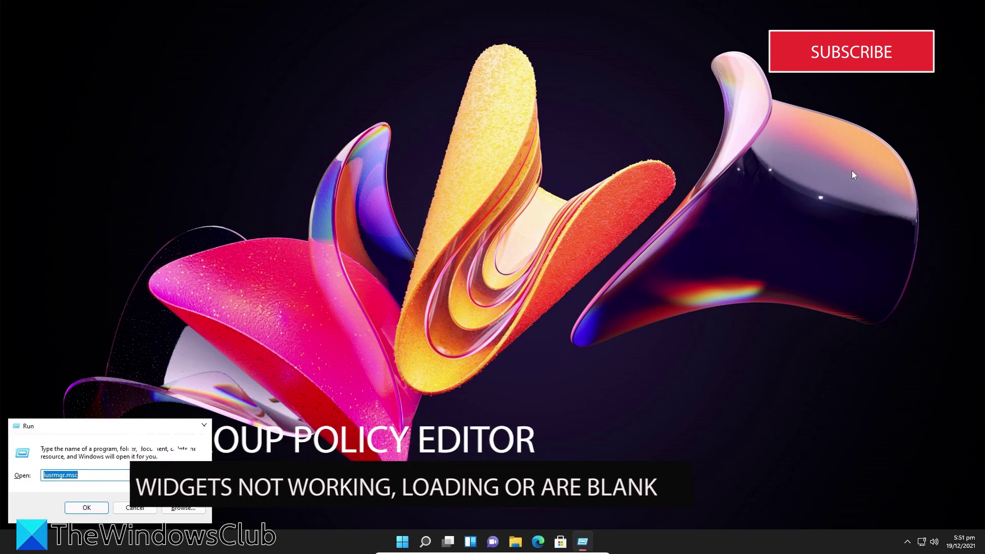
pyautogui.write('gpedit')
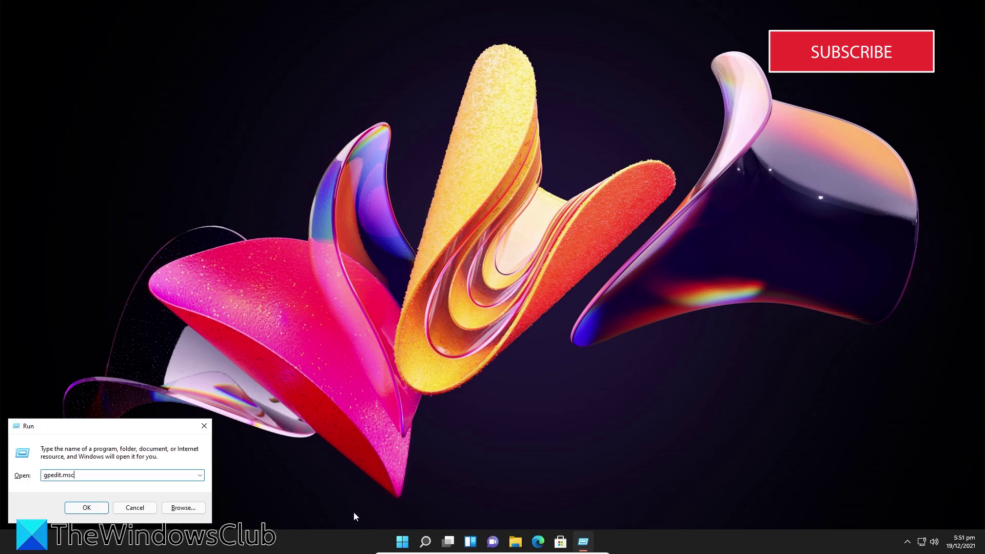
pyautogui.click(84, 508)
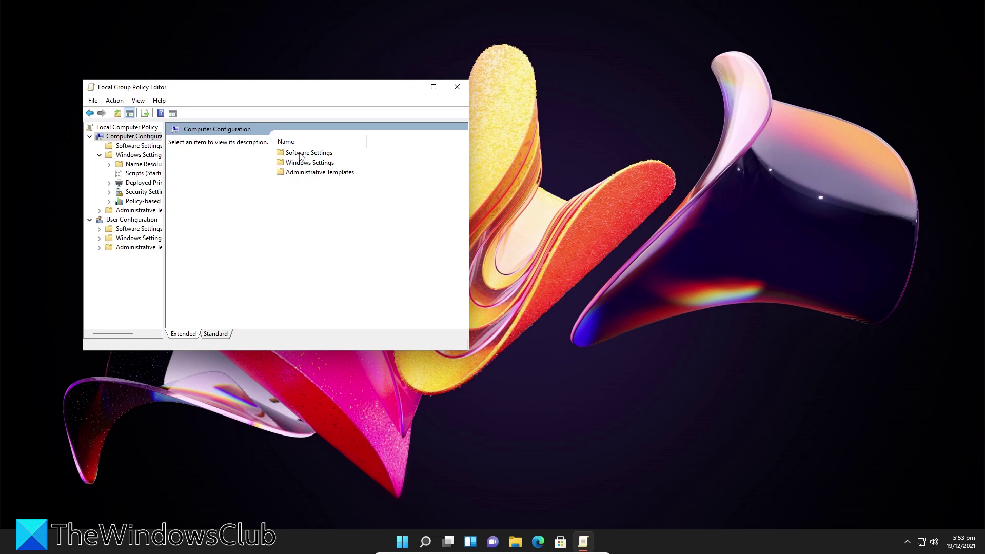
# Navigate Computer Configuration › Administrative Templates › Windows Components to the Widgets policy folder.
pyautogui.click(138, 145)
pyautogui.click(143, 164)
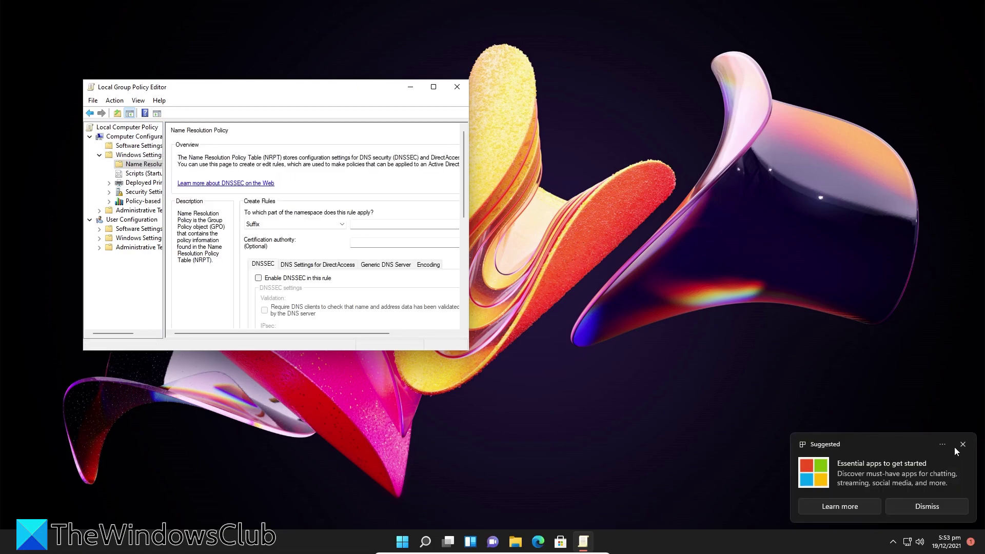
pyautogui.doubleClick(130, 155)
pyautogui.doubleClick(135, 164)
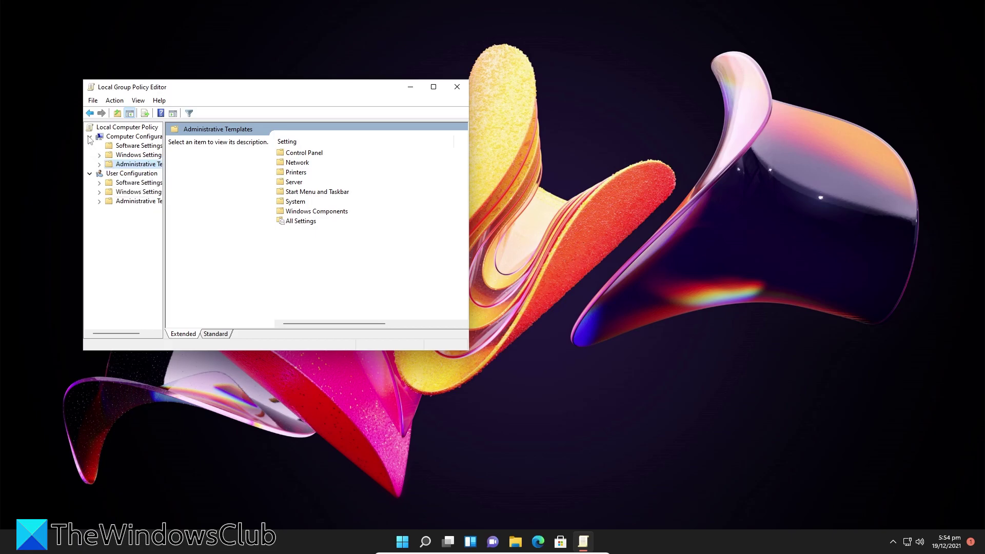
pyautogui.click(99, 164)
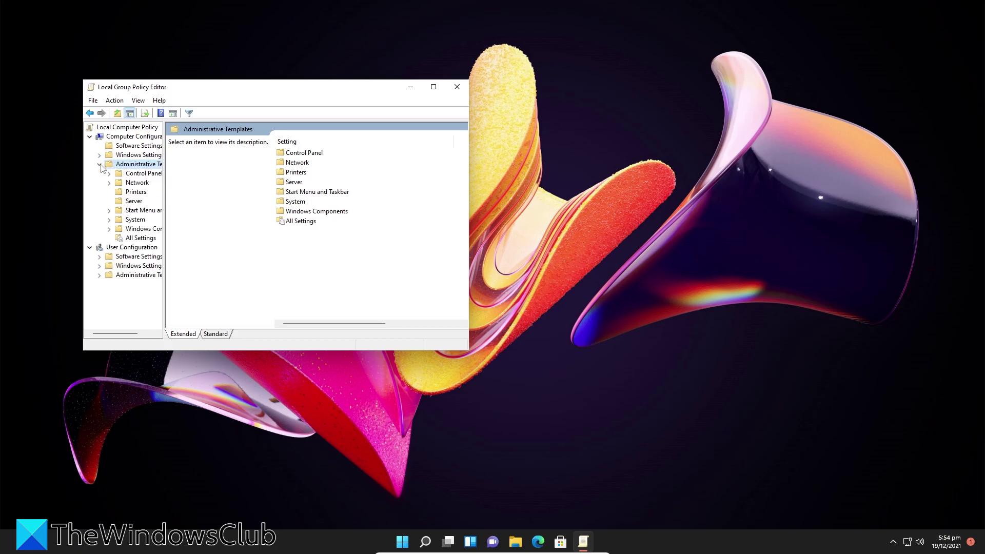
pyautogui.click(109, 229)
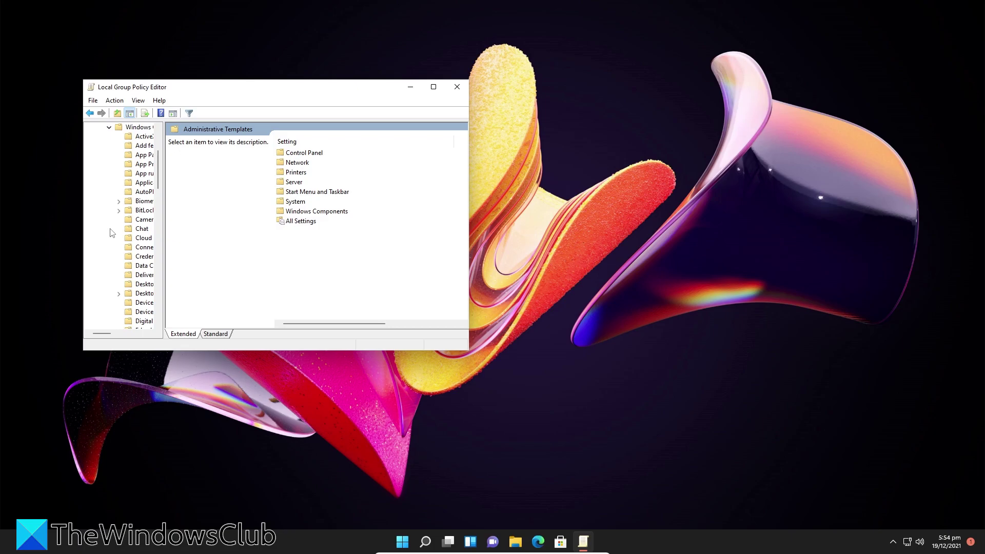
pyautogui.scroll(-15, 112, 233)
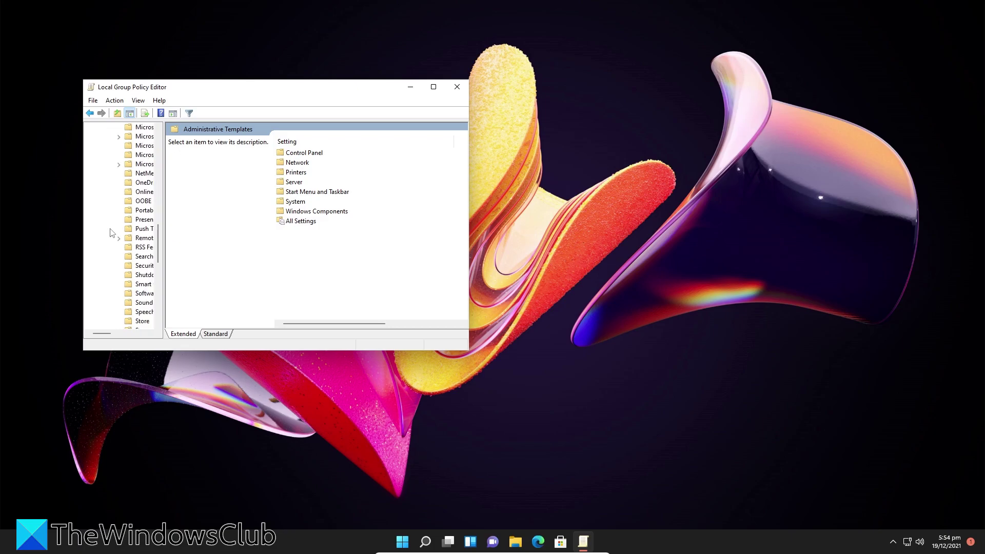
pyautogui.scroll(-4, 112, 233)
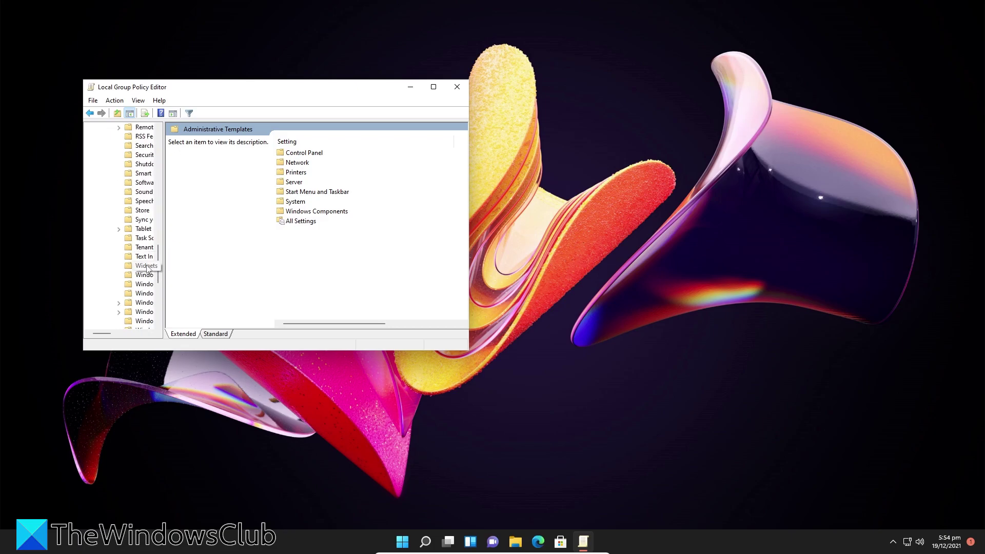
pyautogui.click(146, 266)
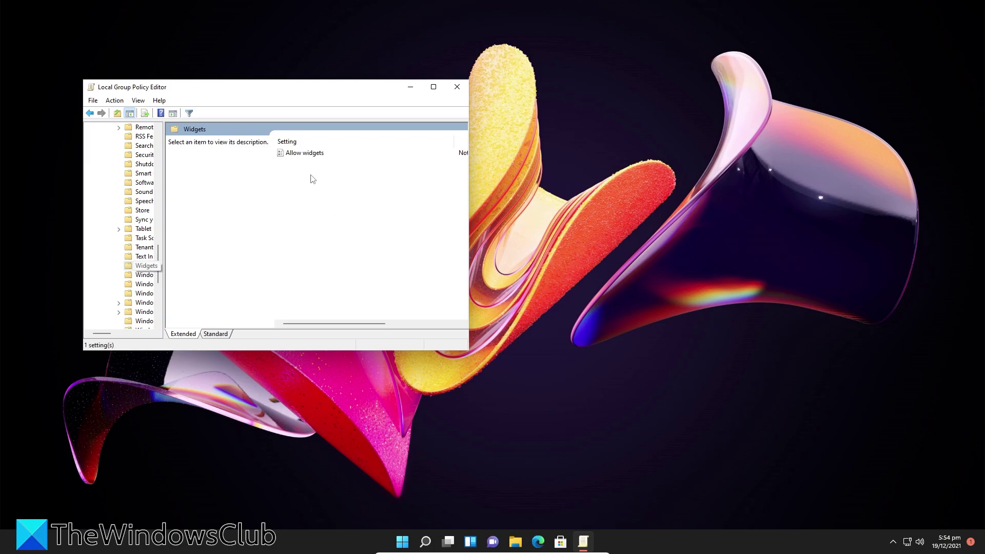
# Save the Allow widgets policy as Not Configured.
pyautogui.doubleClick(307, 154)
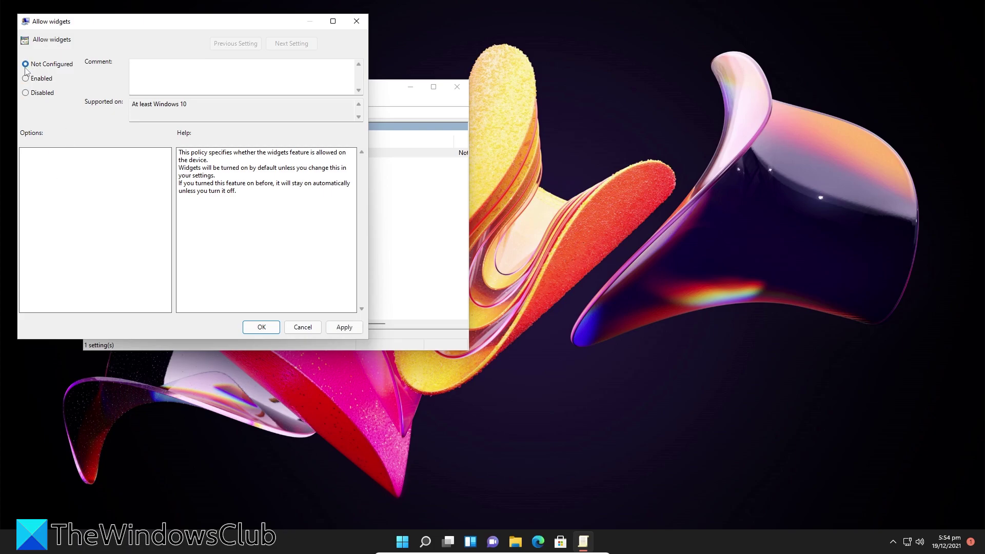
pyautogui.click(262, 327)
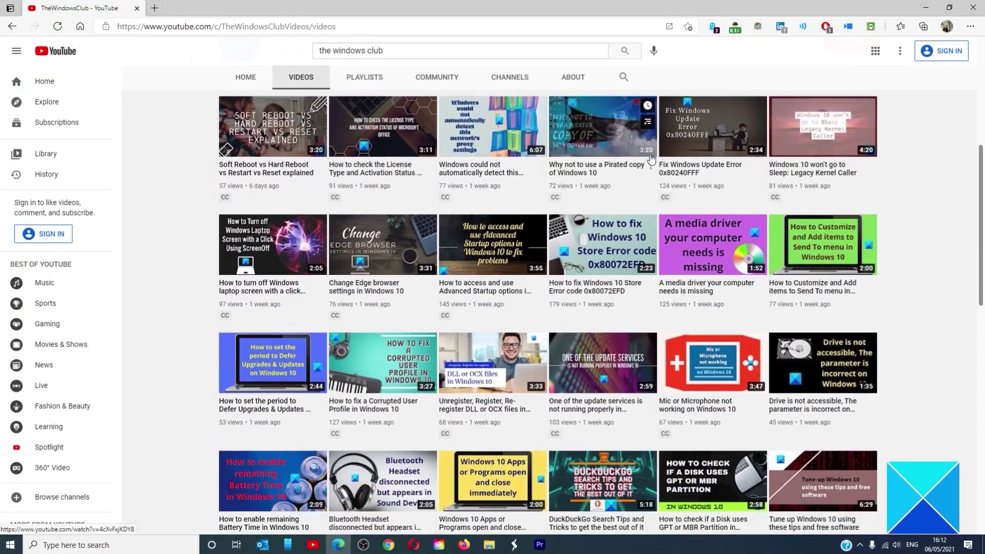
pyautogui.scroll(-10, 650, 158)
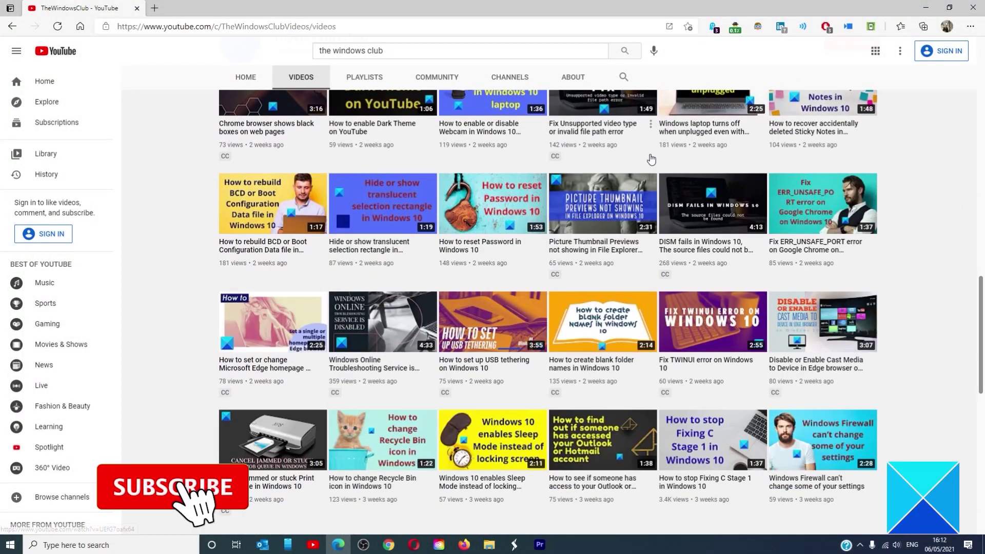
pyautogui.scroll(9, 651, 159)
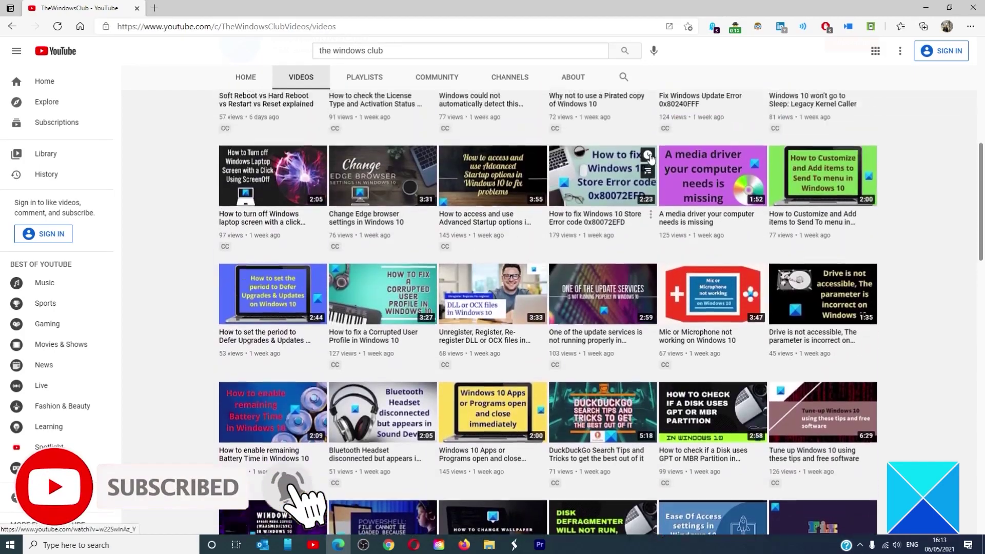